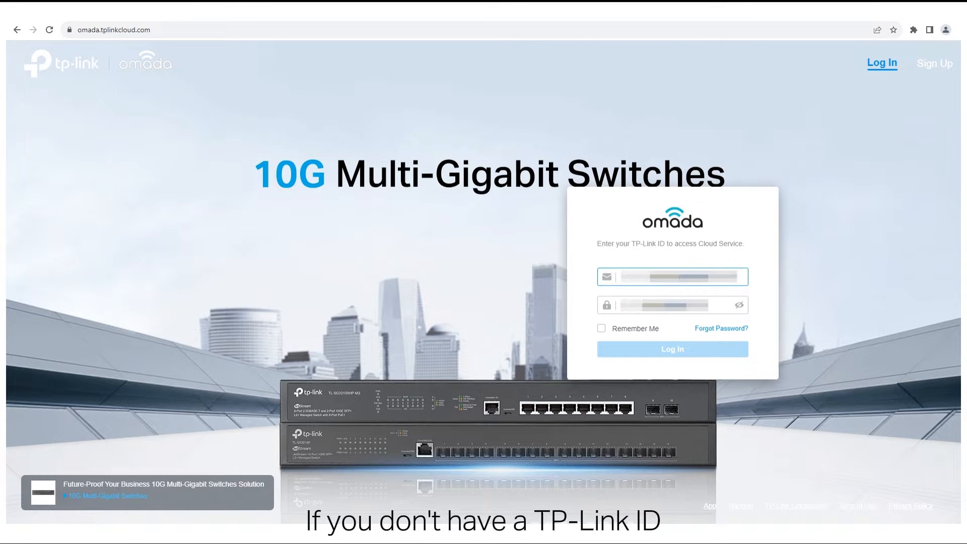
# Log in to the cloud service with the TP-Link ID and account password, and register a new Cloud-Based Controller.
pyautogui.click(673, 305)
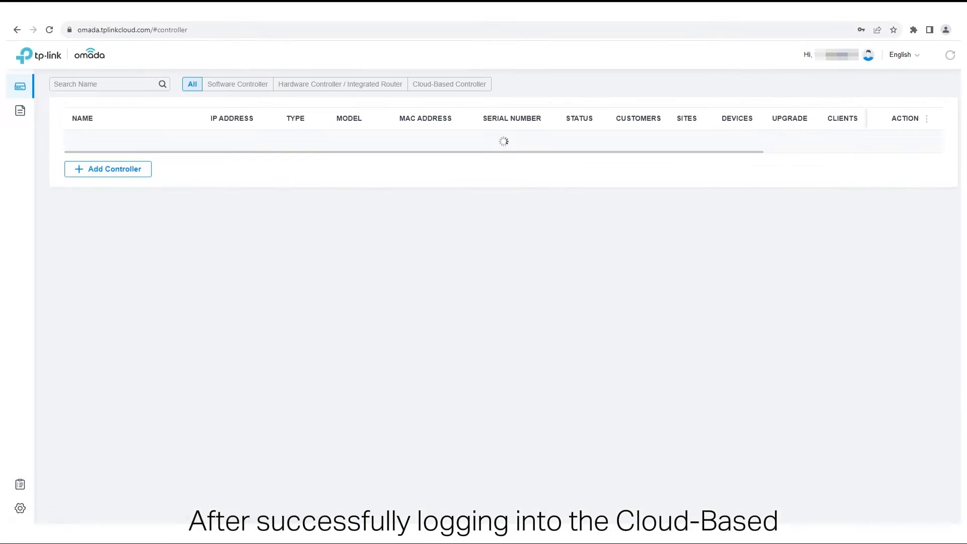
pyautogui.click(119, 171)
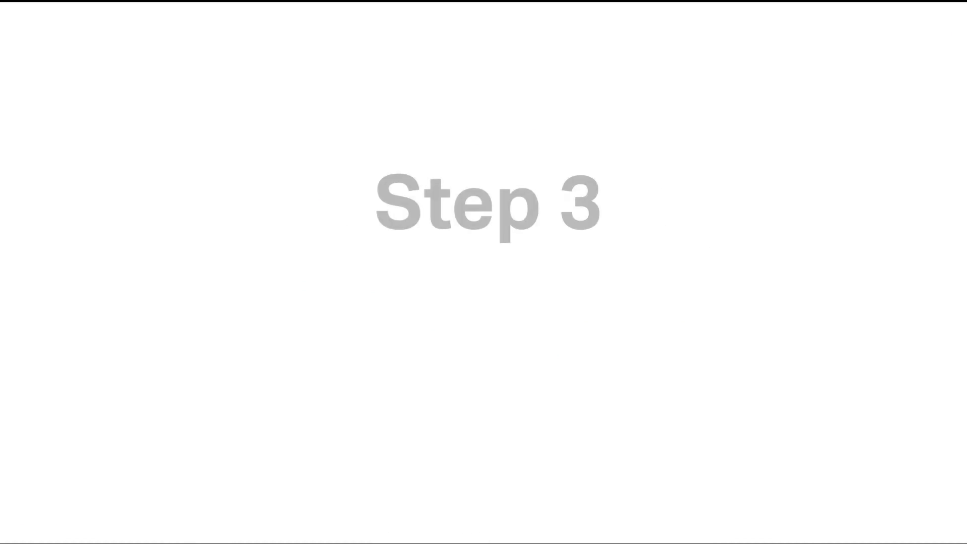
pyautogui.click(365, 339)
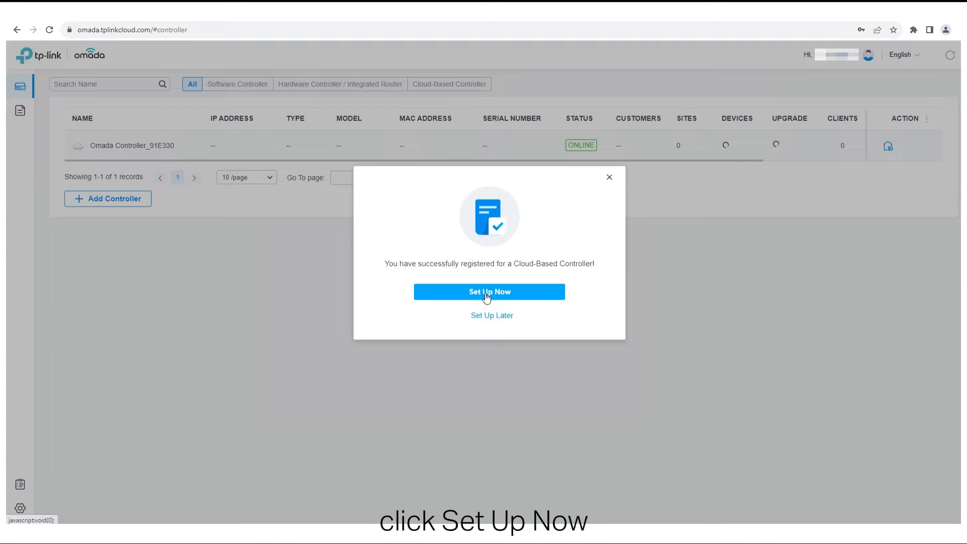
# Start a new setup for the registered controller and complete the controller settings, accepting the Terms of Use and Privacy Policy.
pyautogui.click(486, 297)
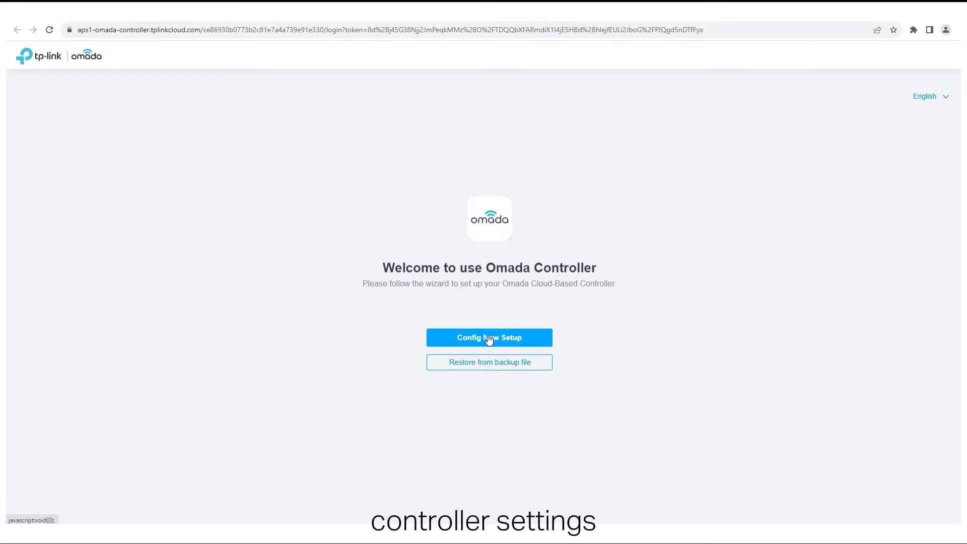
pyautogui.click(489, 339)
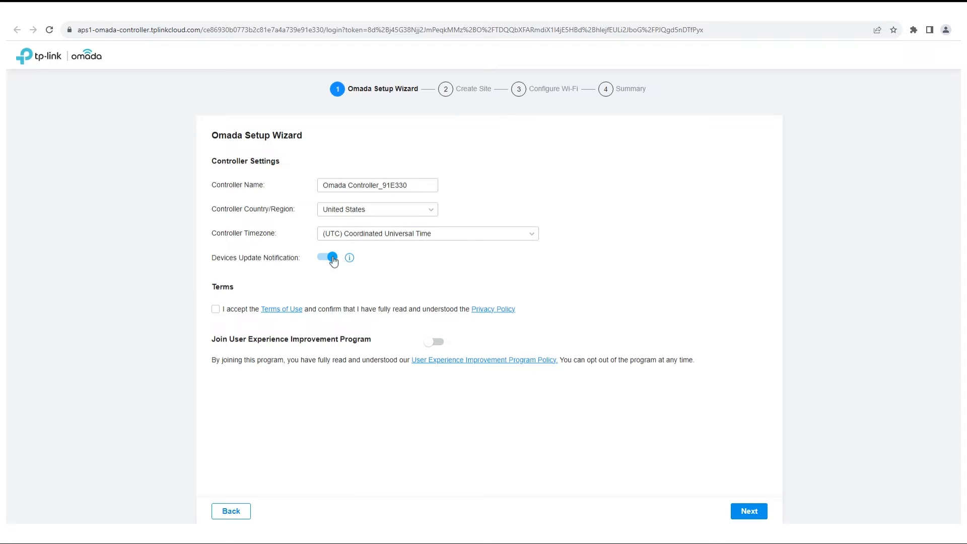
pyautogui.click(216, 309)
pyautogui.click(746, 509)
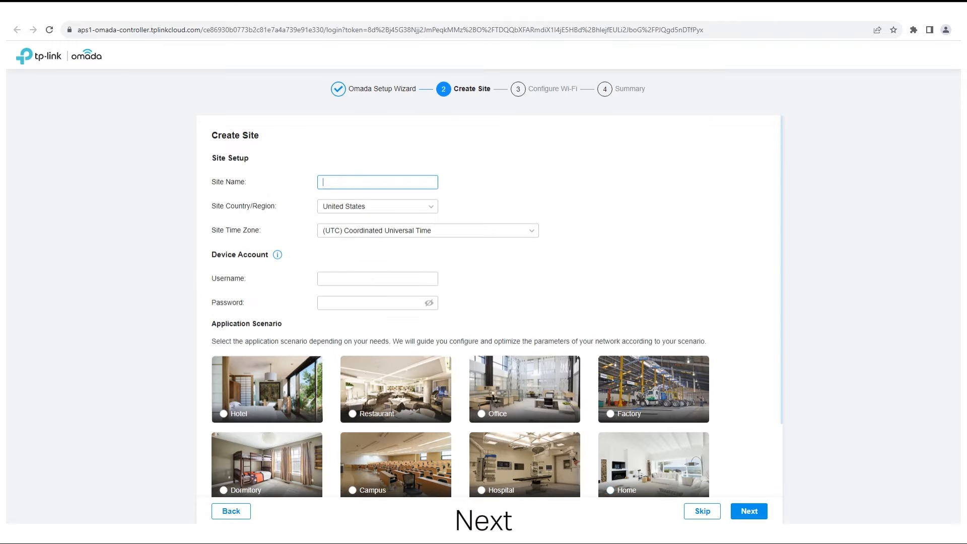
# Create the site Demo for the Office scenario, with device account username tplink and a device password.
pyautogui.click(397, 280)
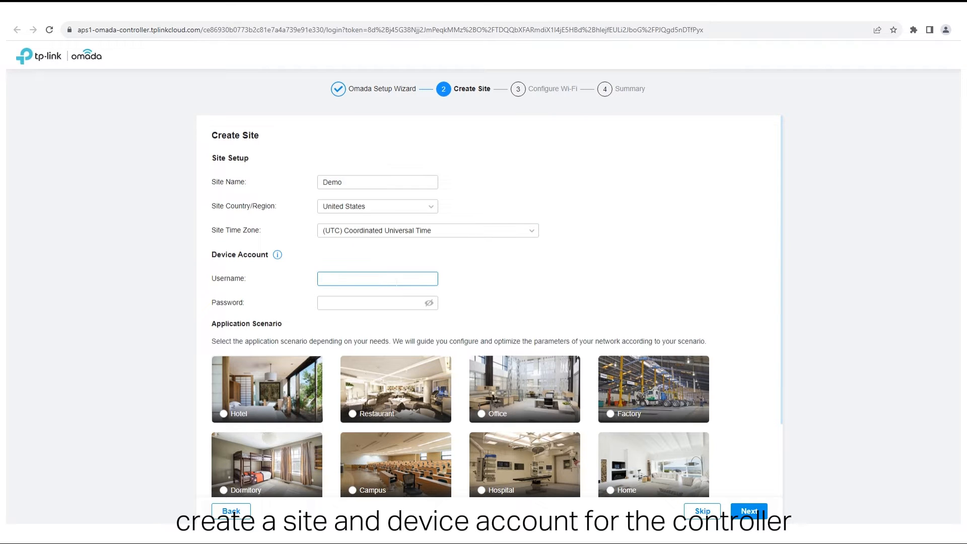
pyautogui.write('tplink')
pyautogui.click(401, 300)
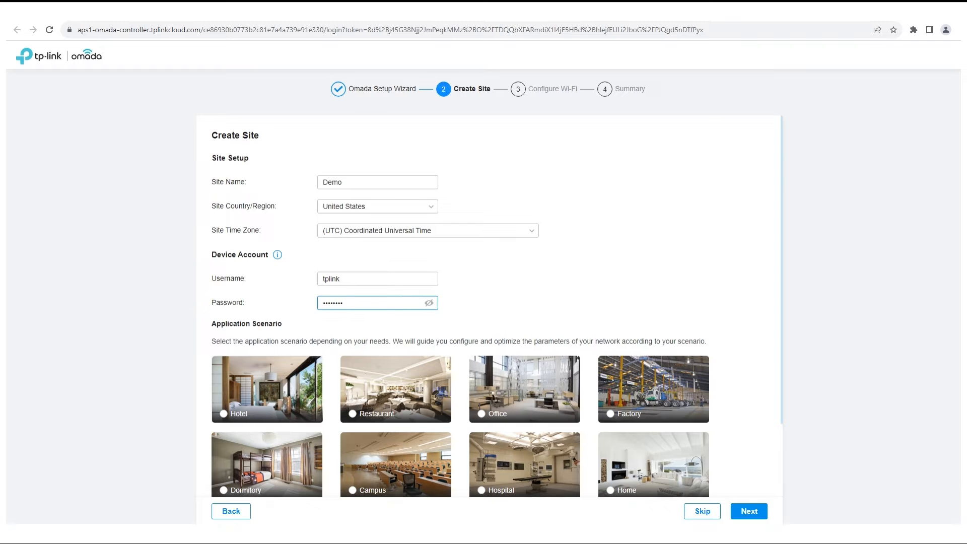
pyautogui.scroll(-2, 572, 380)
pyautogui.click(749, 511)
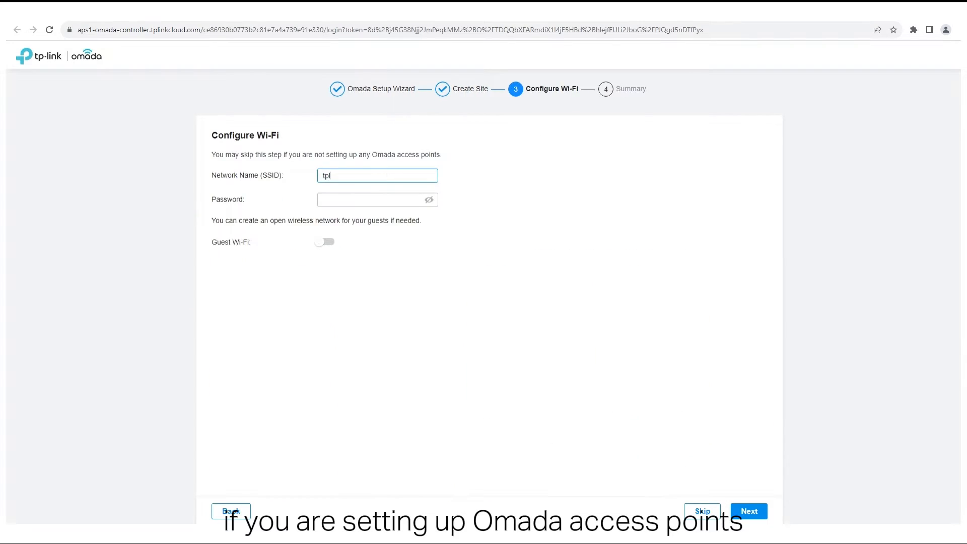
# Configure the Wi-Fi network tplink with its Wi-Fi password, and finish the setup wizard, dismissing the introductory overview.
pyautogui.click(363, 197)
pyautogui.write('••••••••')
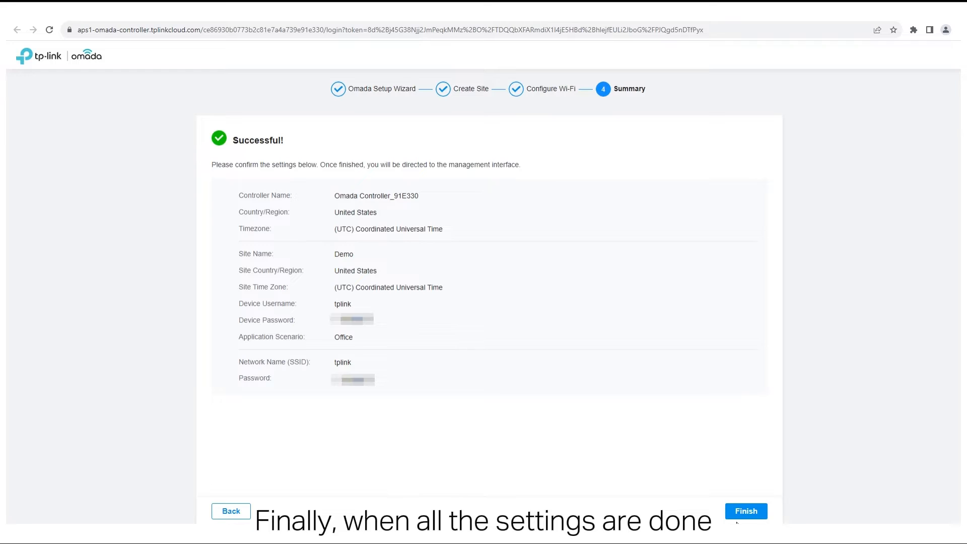
pyautogui.click(743, 511)
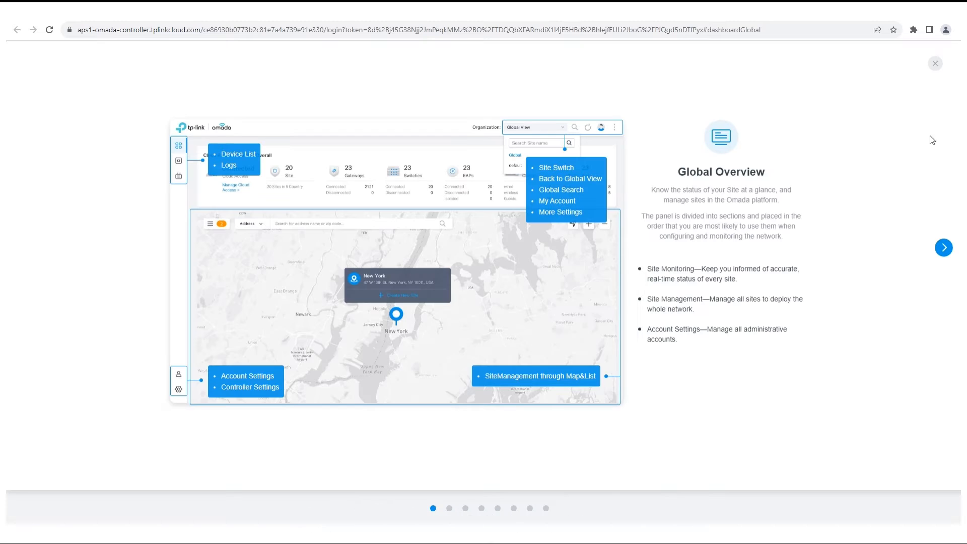
pyautogui.click(936, 64)
pyautogui.scroll(-3, 511, 309)
pyautogui.click(524, 422)
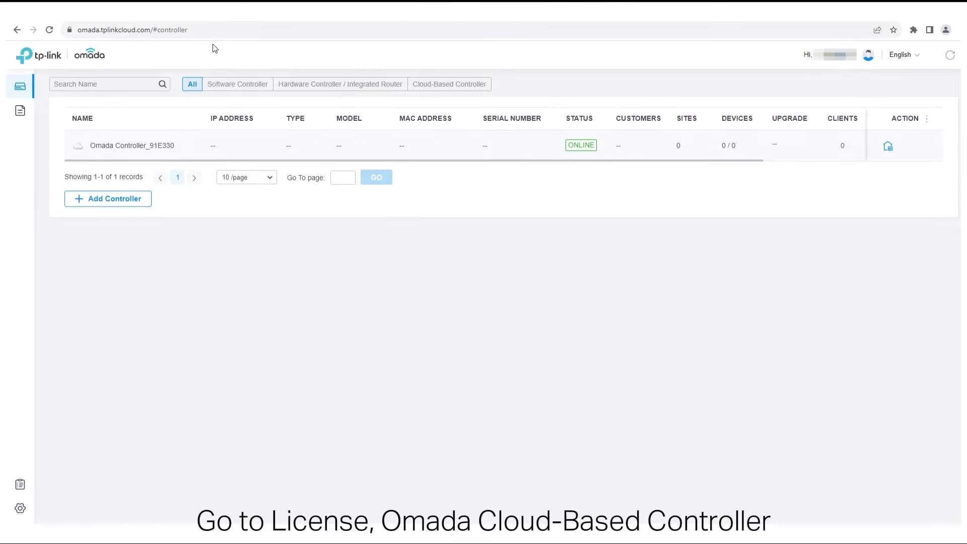
# Assign 3 Cloud-Based Controller licenses to Omada Controller_91E330.
pyautogui.click(41, 485)
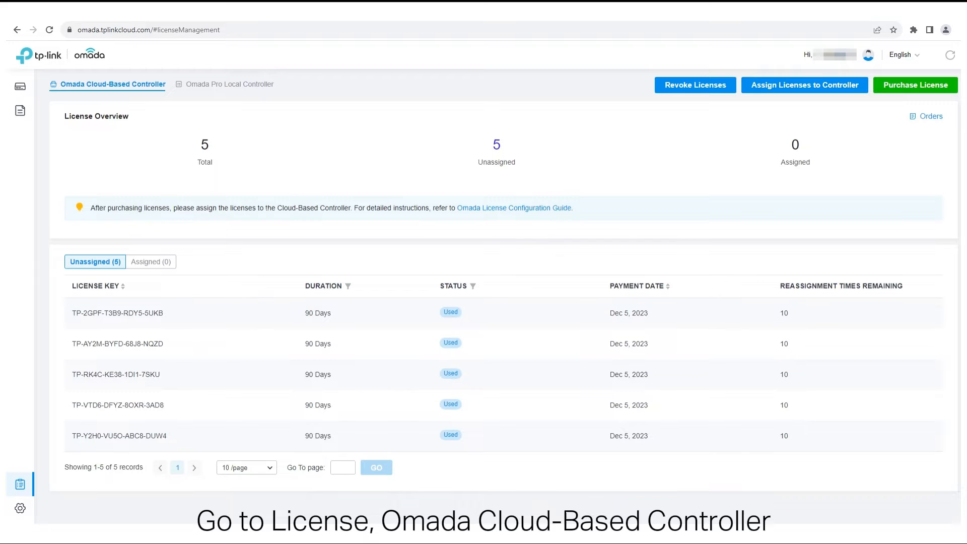
pyautogui.click(772, 90)
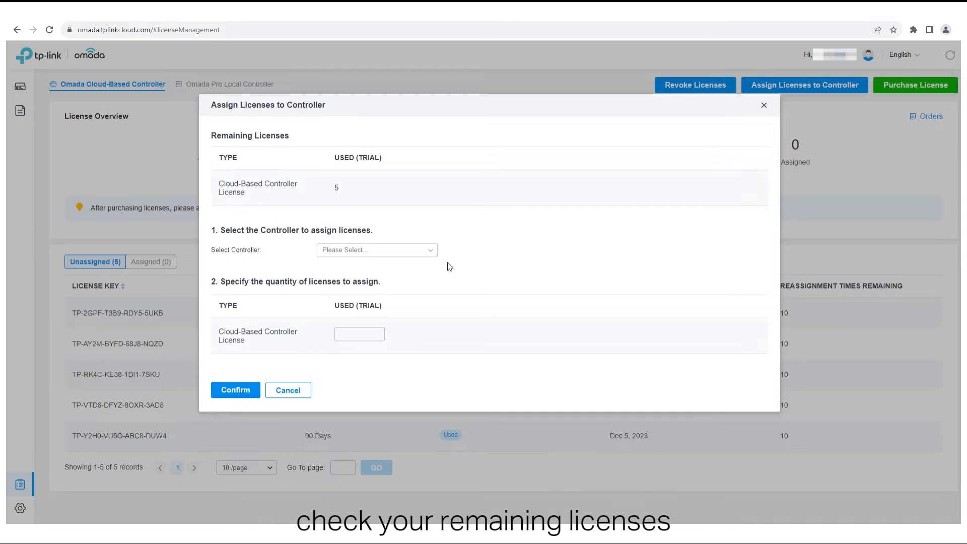
pyautogui.click(428, 251)
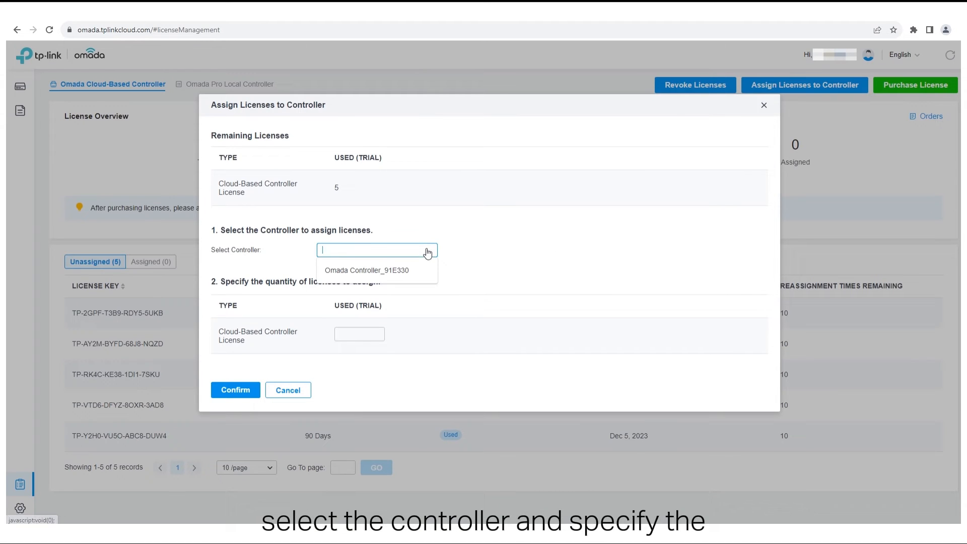
pyautogui.click(404, 272)
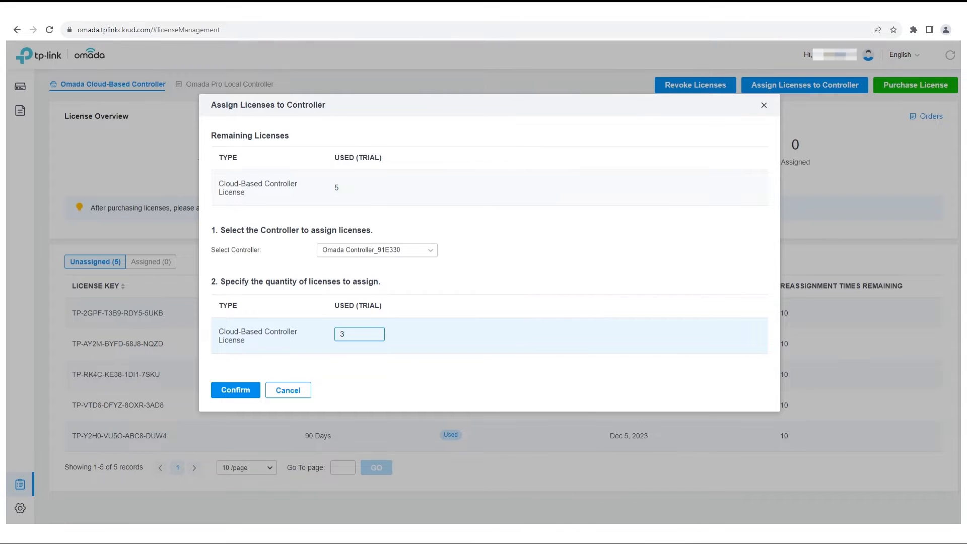
pyautogui.click(235, 389)
pyautogui.click(402, 278)
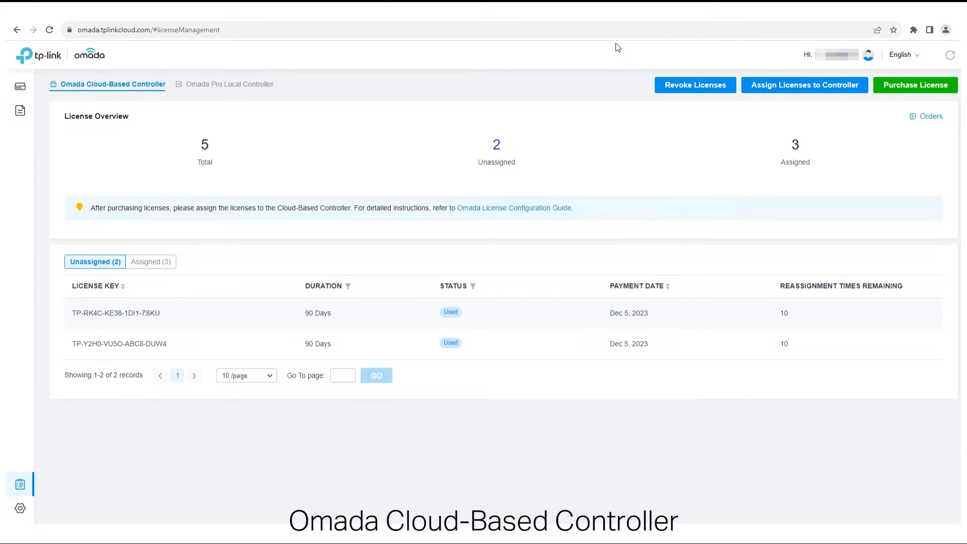
# Revoke 2 Cloud-Based Controller licenses from Omada Controller_91E330.
pyautogui.click(690, 88)
pyautogui.click(391, 251)
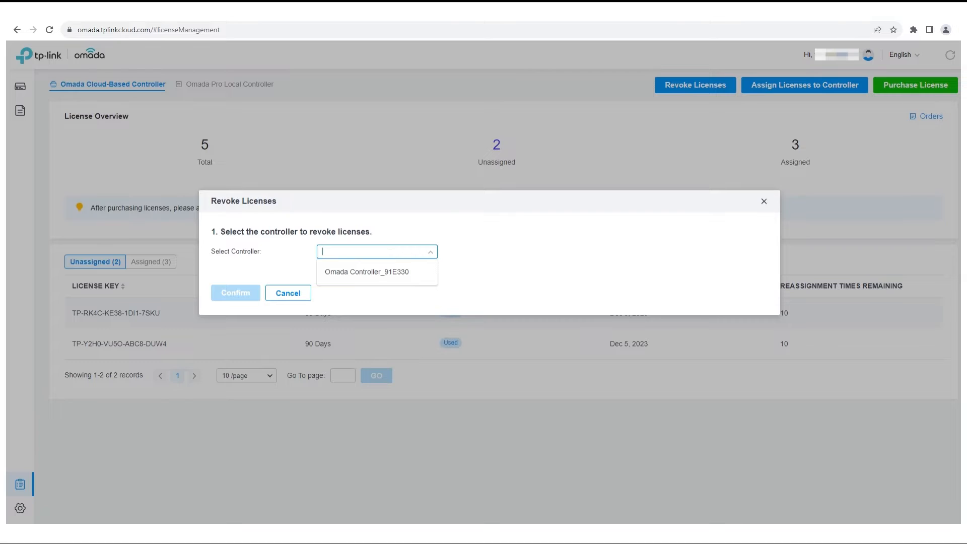
pyautogui.click(394, 273)
pyautogui.click(360, 326)
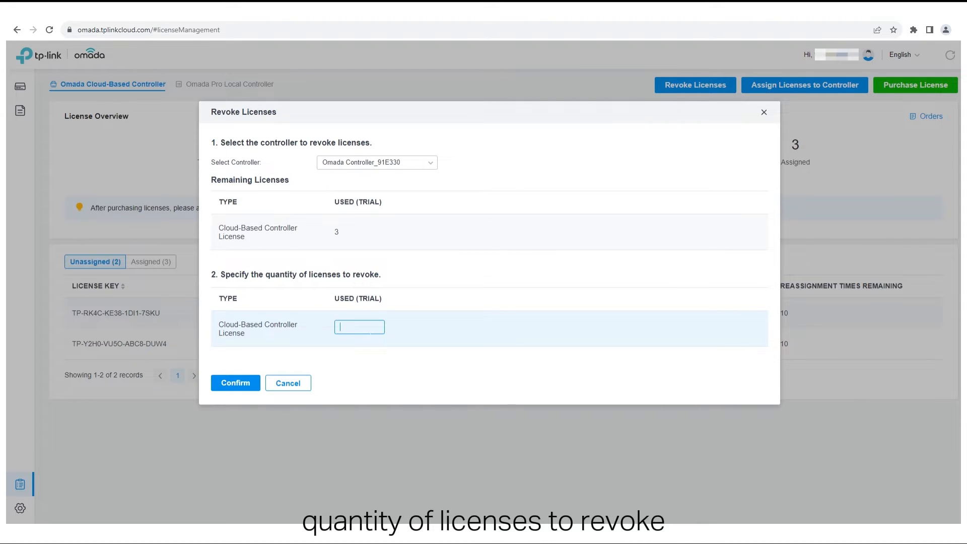
pyautogui.click(220, 384)
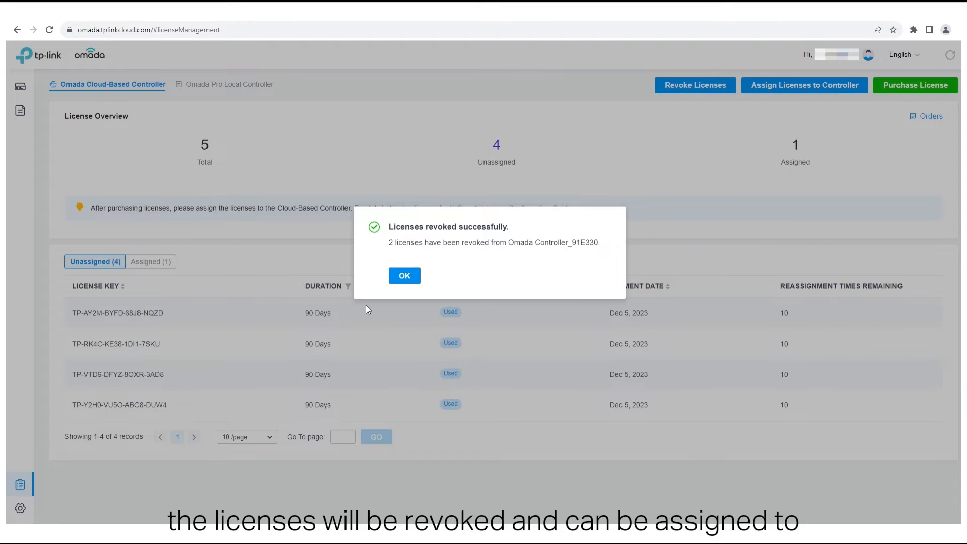
pyautogui.click(402, 275)
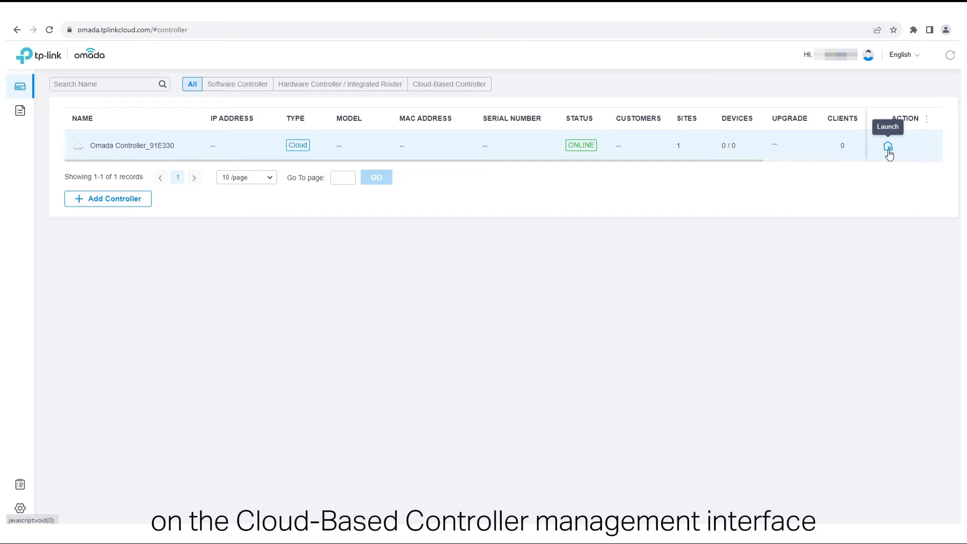
# Launch Omada Controller_91E330 and enable Auto-Active and Auto-Renewal in its license settings.
pyautogui.click(888, 147)
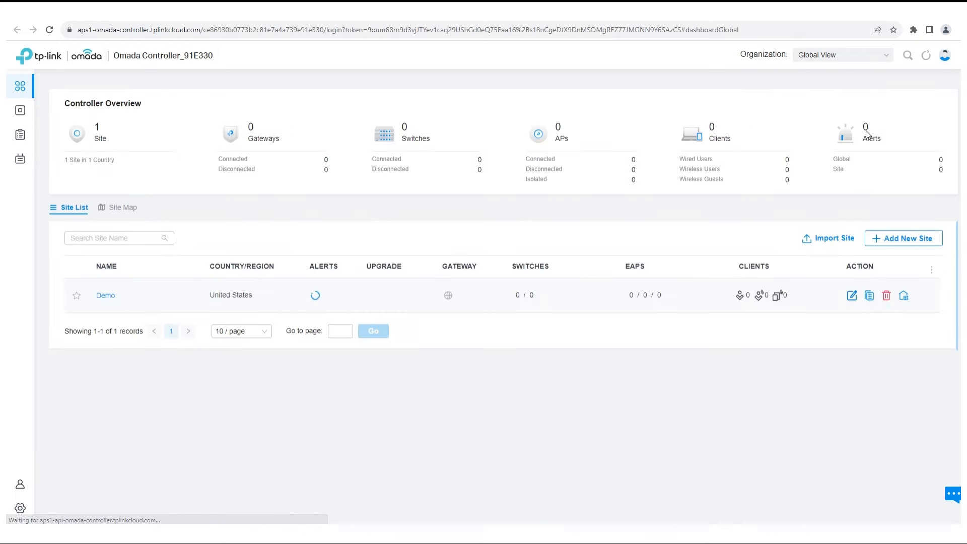
pyautogui.click(28, 136)
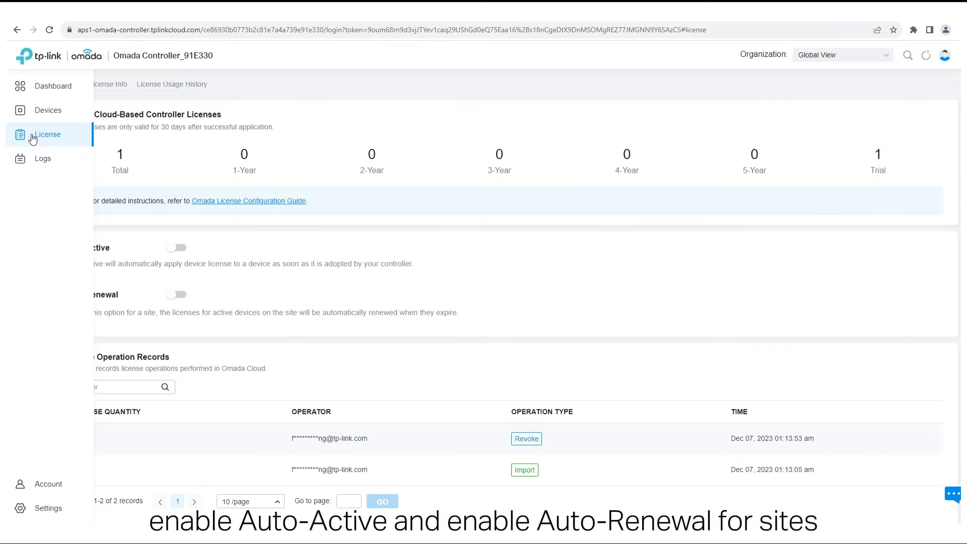
pyautogui.click(183, 252)
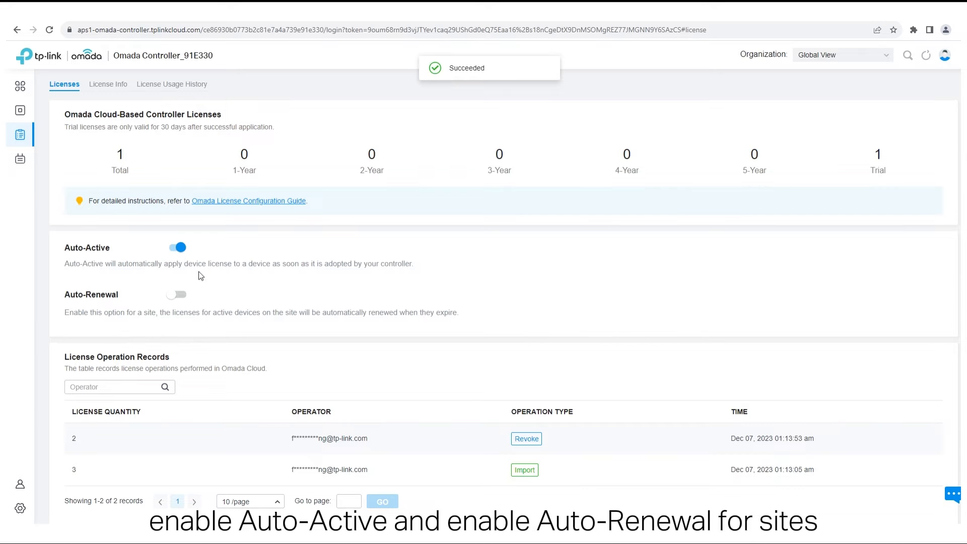
pyautogui.click(180, 297)
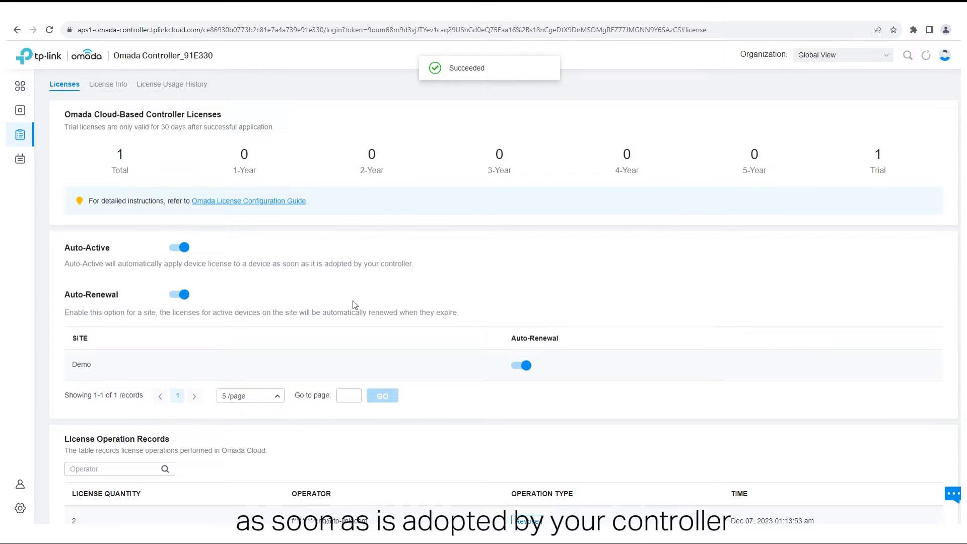
pyautogui.scroll(-2, 354, 305)
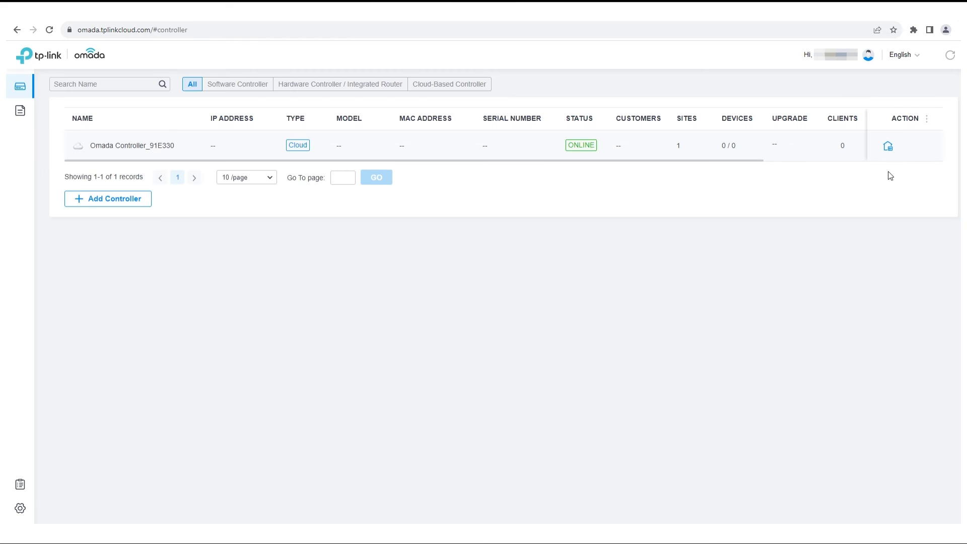
# Launch Omada Controller_91E330 from the cloud portal and manually add a device to the Demo site by its serial number.
pyautogui.click(888, 146)
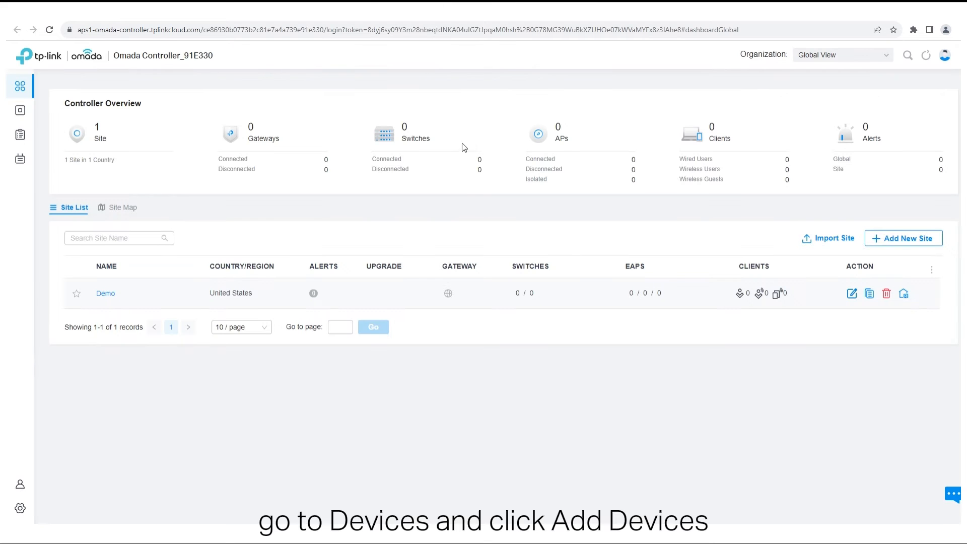
pyautogui.click(20, 111)
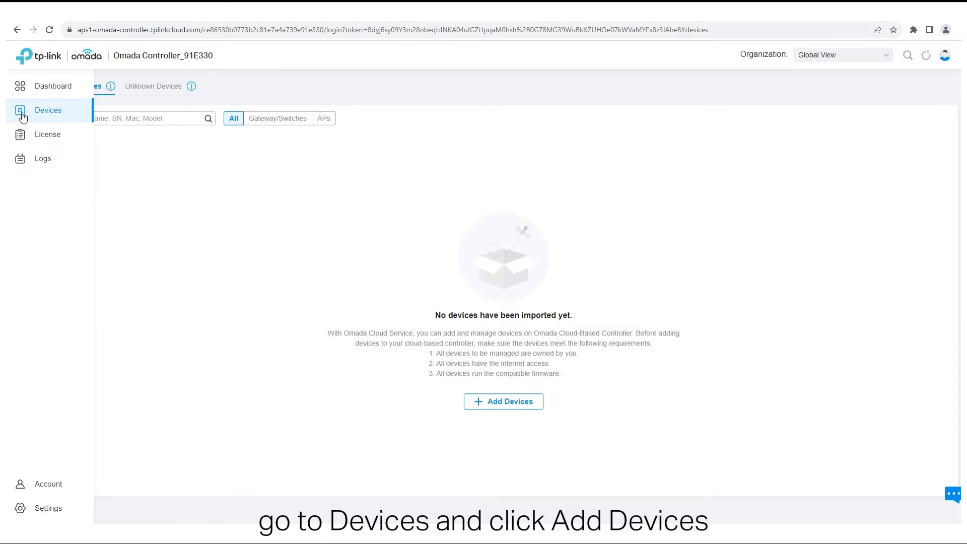
pyautogui.click(472, 403)
pyautogui.click(323, 308)
pyautogui.write('2')
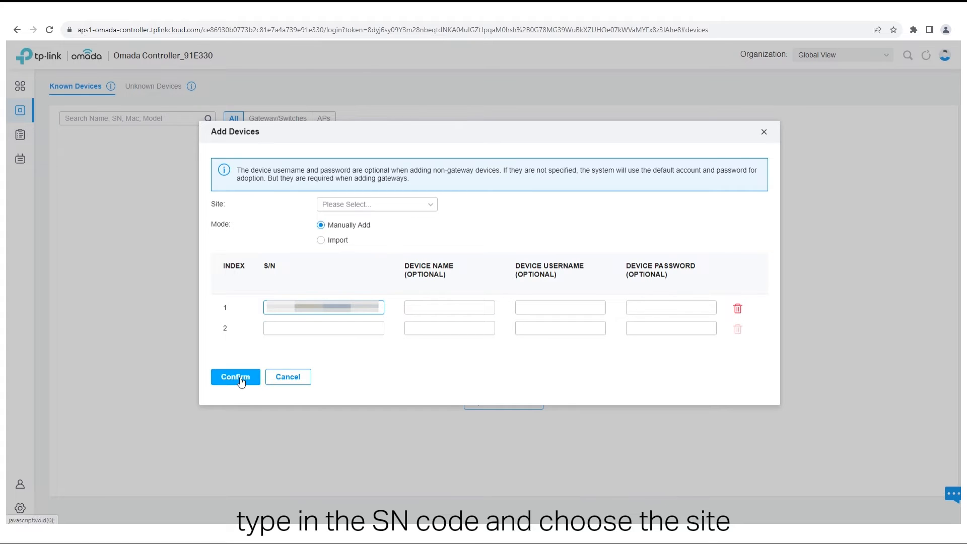
pyautogui.click(377, 204)
pyautogui.click(353, 245)
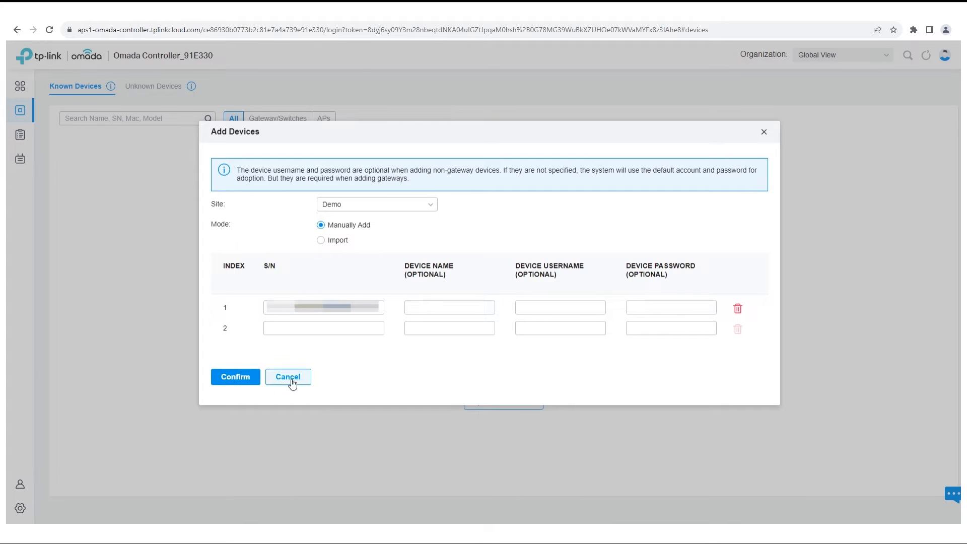
pyautogui.click(252, 386)
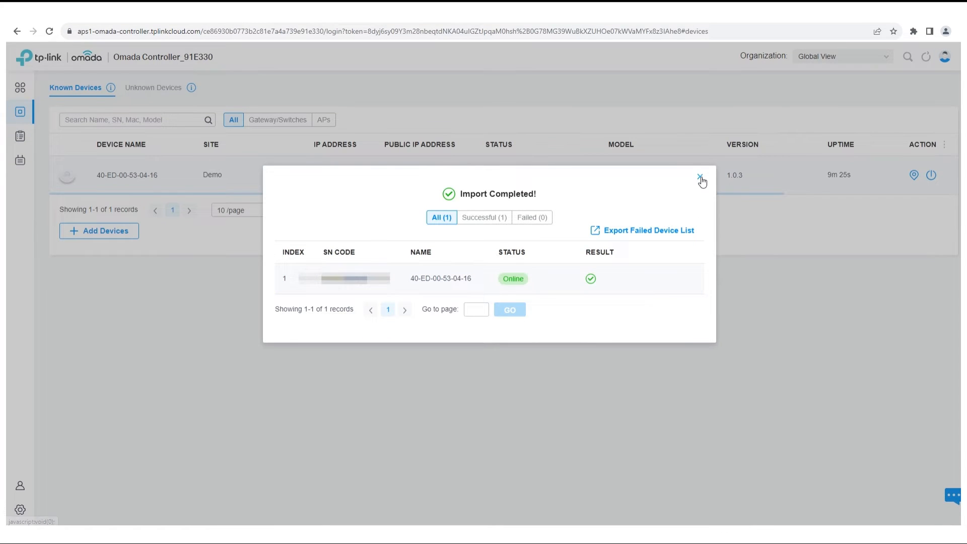
pyautogui.click(700, 179)
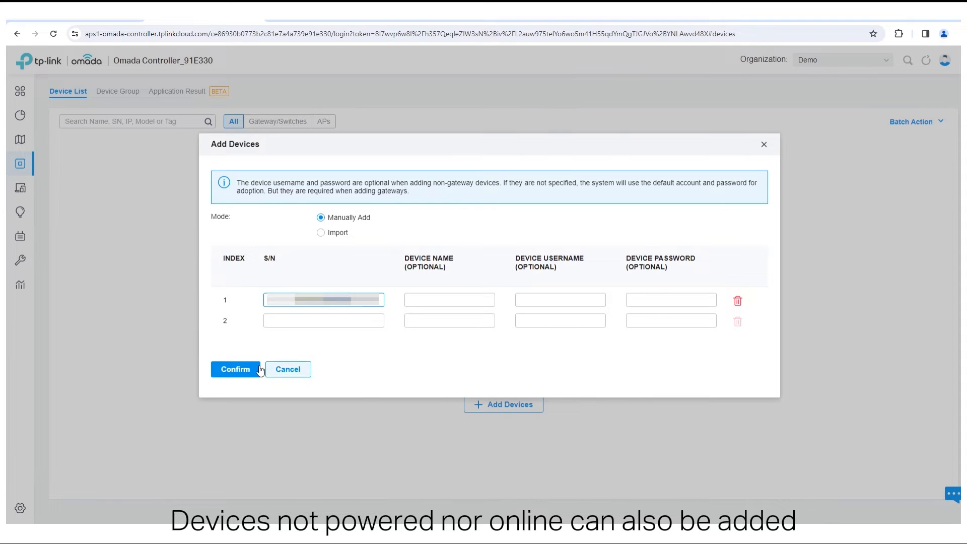
# Add an offline device within the Demo site by its serial number, and reload the device list.
pyautogui.click(235, 369)
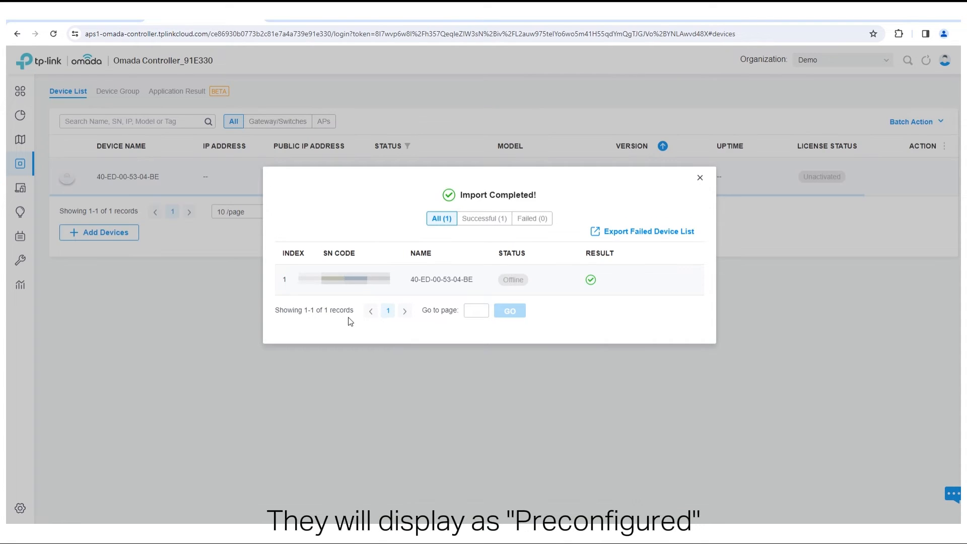
pyautogui.click(700, 177)
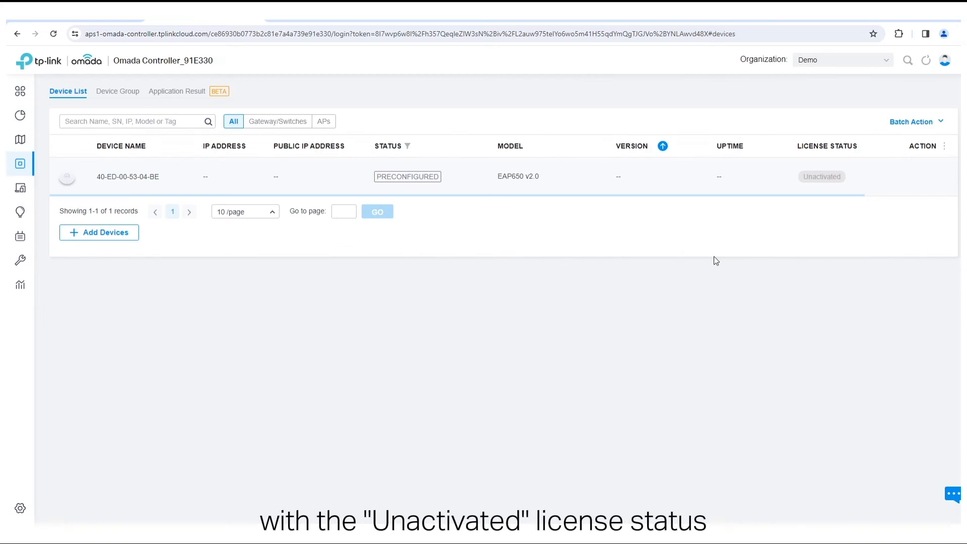
pyautogui.click(315, 34)
pyautogui.press('Return')
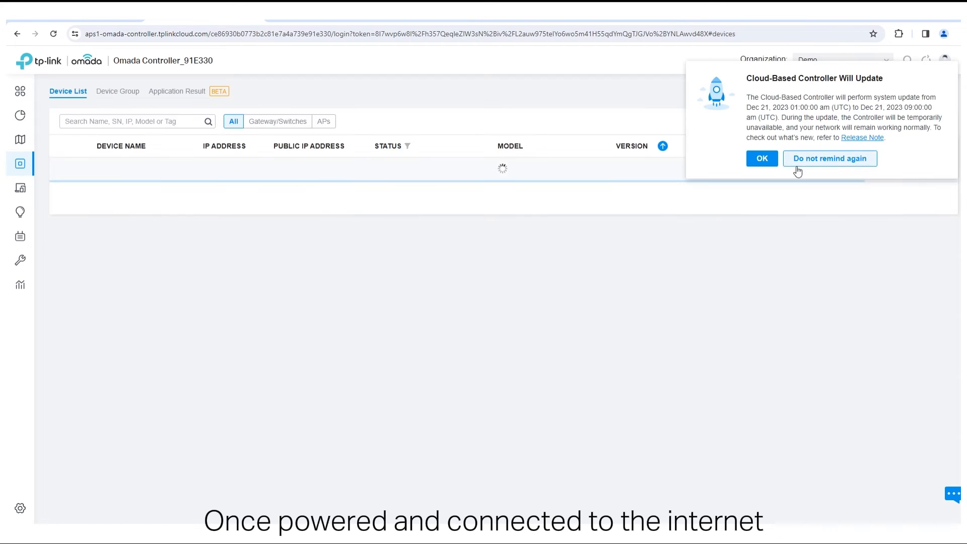
# Dismiss the controller update reminder permanently and manually add a device to the Demo site by its serial number.
pyautogui.click(794, 161)
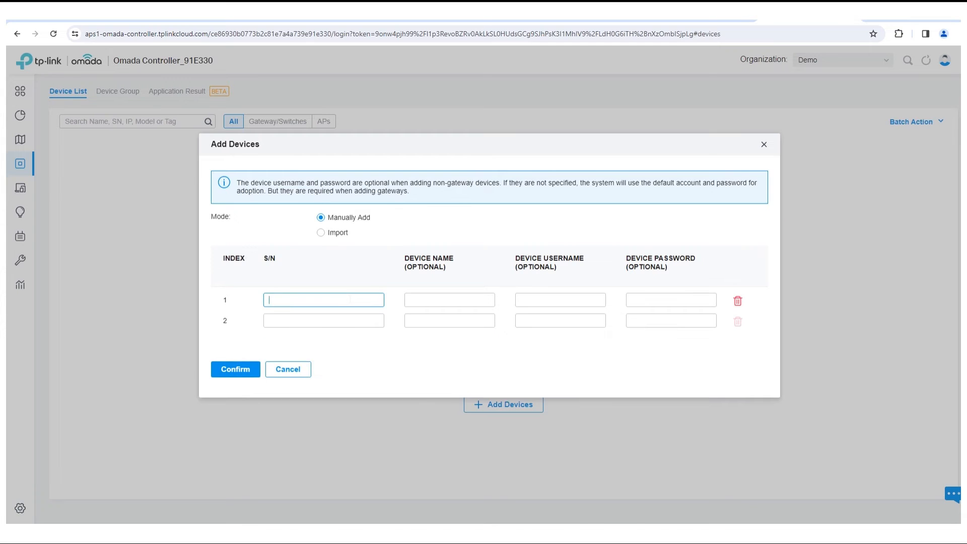
pyautogui.write('22')
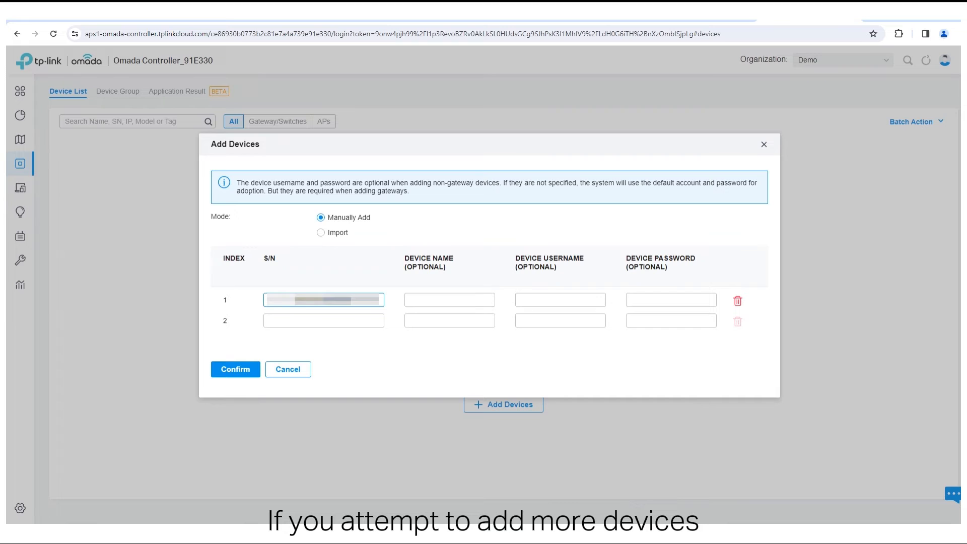
pyautogui.press('Return')
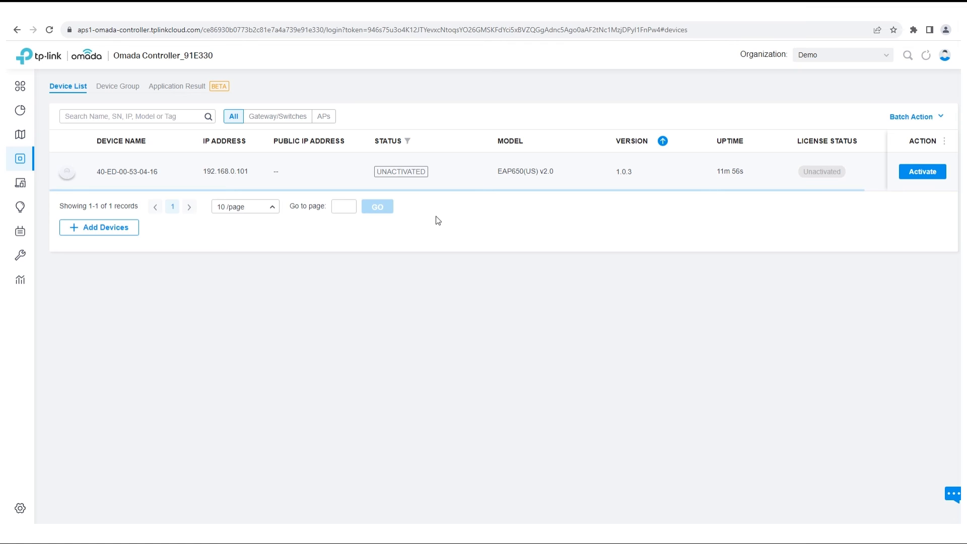
# Activate the EAP650(US) v2.0 access point in the Demo site by binding a Trial License to it.
pyautogui.click(921, 173)
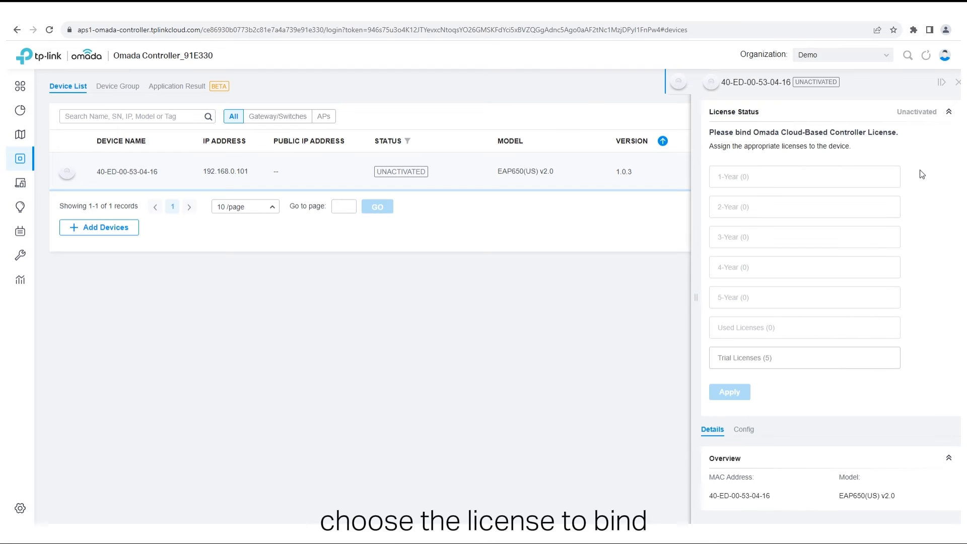
pyautogui.click(792, 357)
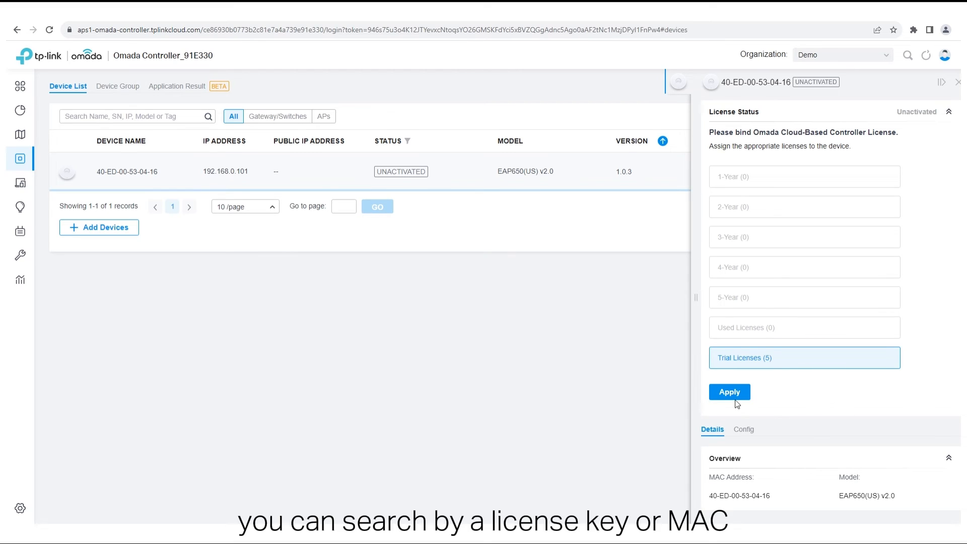
pyautogui.scroll(-2, 781, 393)
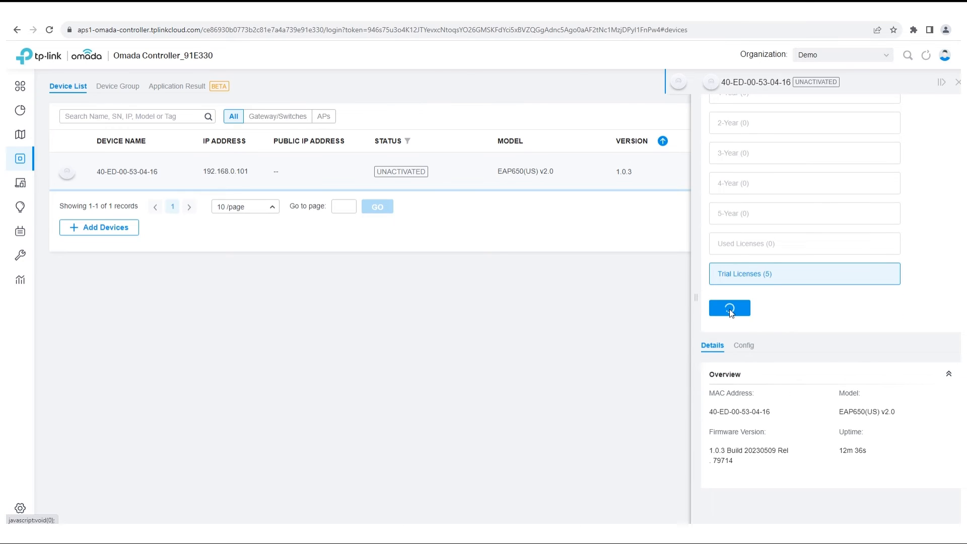
pyautogui.click(729, 308)
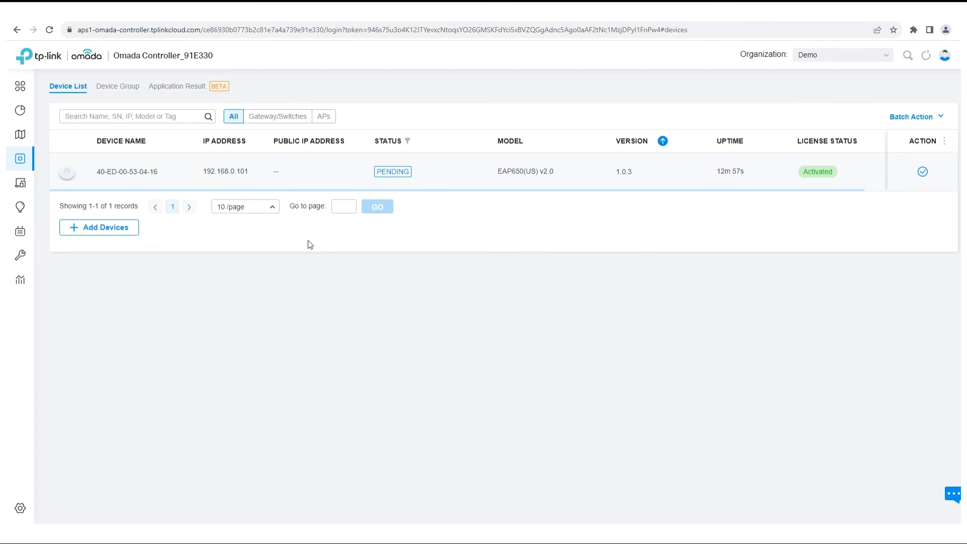
# Unbind the Omada Cloud-Based Controller License from the EAP650(US) v2.0 access point.
pyautogui.click(146, 173)
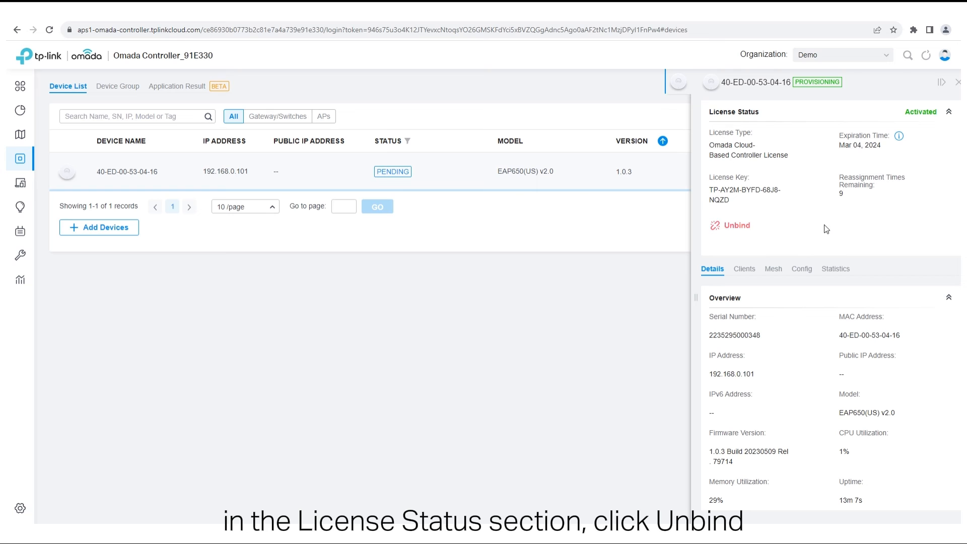
pyautogui.click(745, 226)
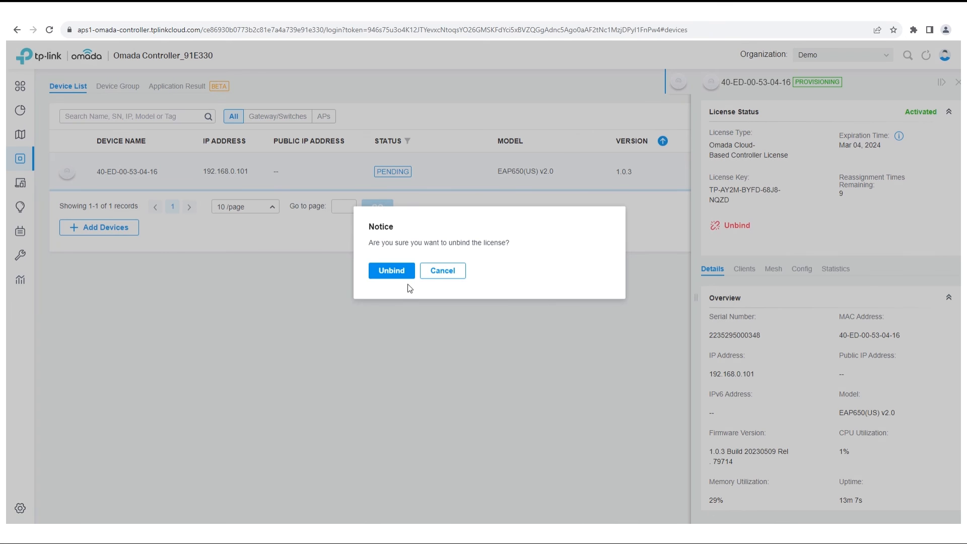
pyautogui.click(391, 270)
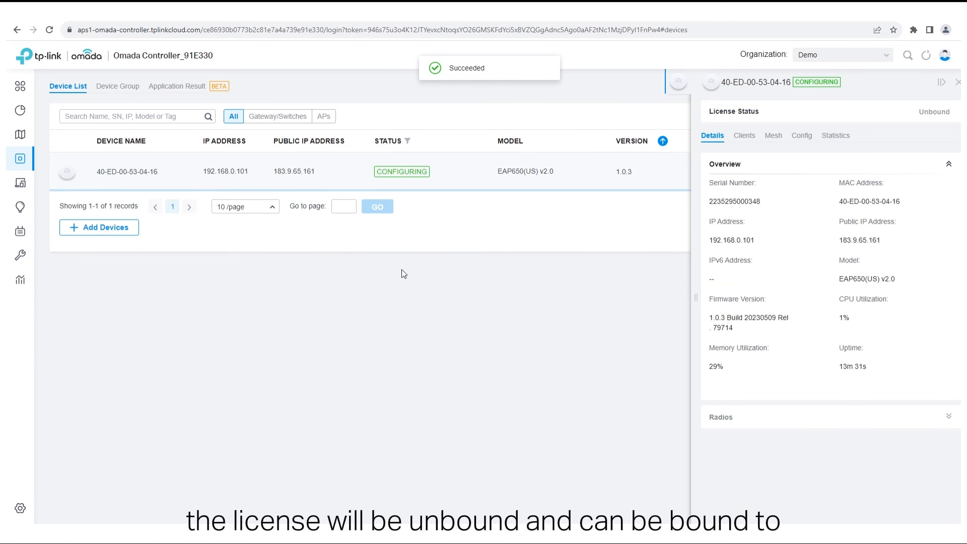